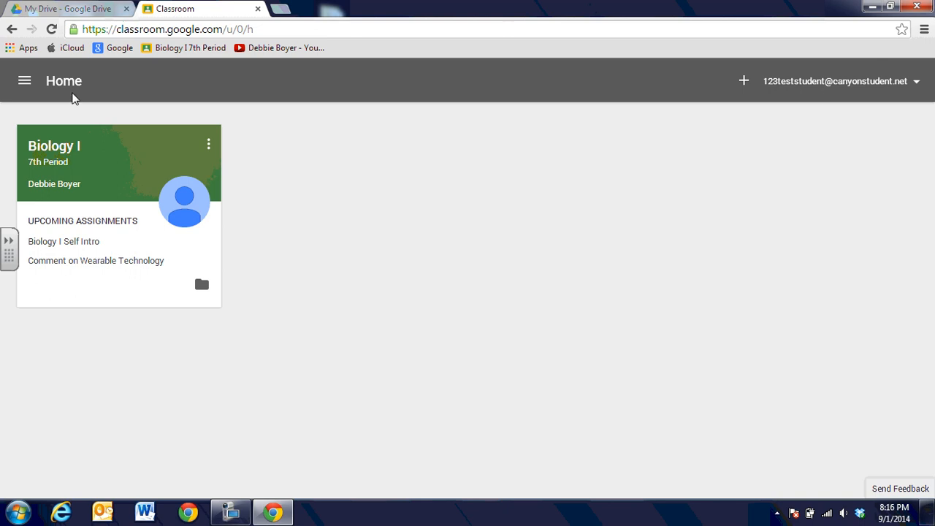
# Step: Open the Biology I class and its attached Comment on Wearable Technology article in Google Docs
pyautogui.click(53, 152)
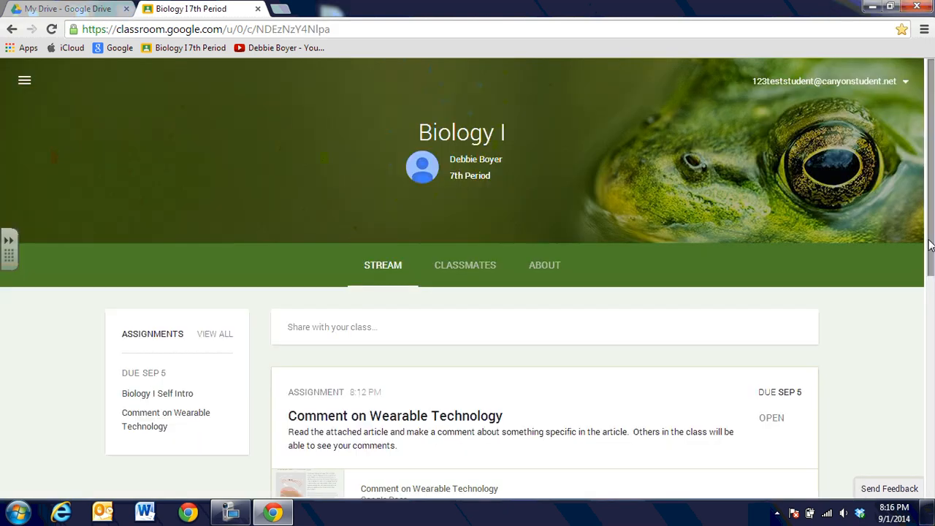
pyautogui.moveTo(928, 248); pyautogui.dragTo(926, 319)
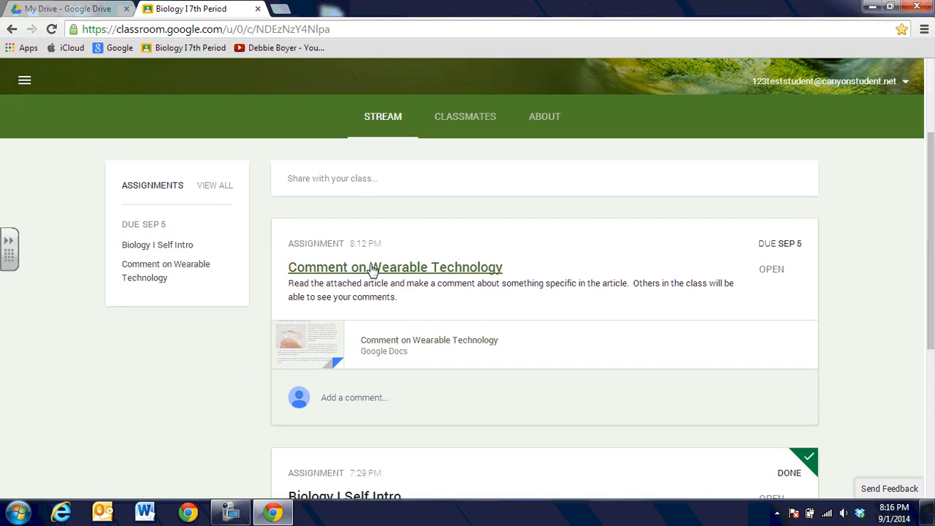
pyautogui.click(383, 342)
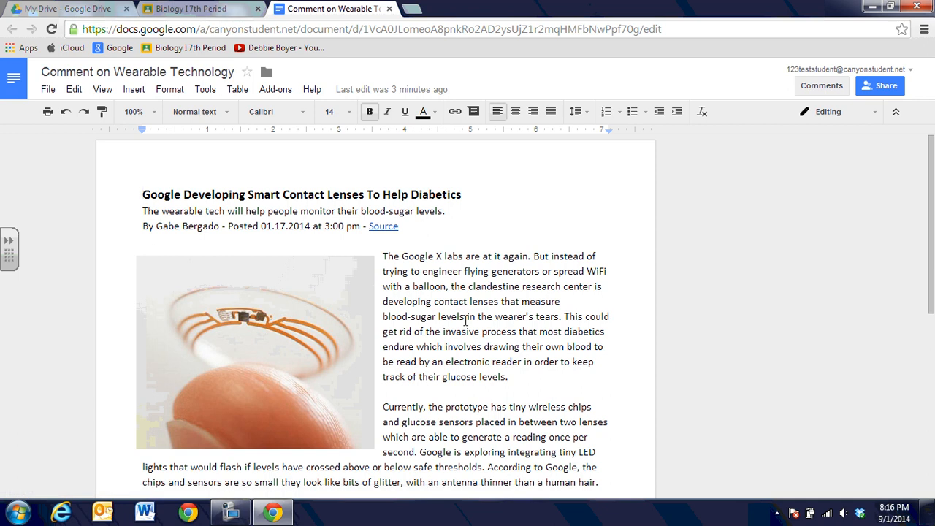
pyautogui.moveTo(929, 238)
pyautogui.mouseDown()
pyautogui.moveTo(931, 283)
pyautogui.moveTo(931, 252)
pyautogui.mouseUp()
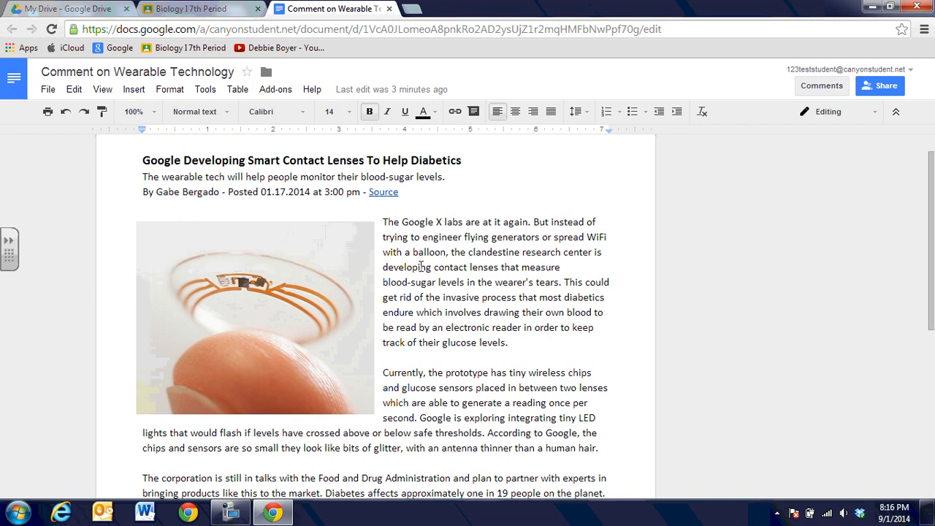
# Step: Select the passage from 'developing' through 'wearer's tears.' about lenses measuring blood-sugar levels
pyautogui.click(383, 267)
pyautogui.moveTo(384, 268); pyautogui.dragTo(561, 283)
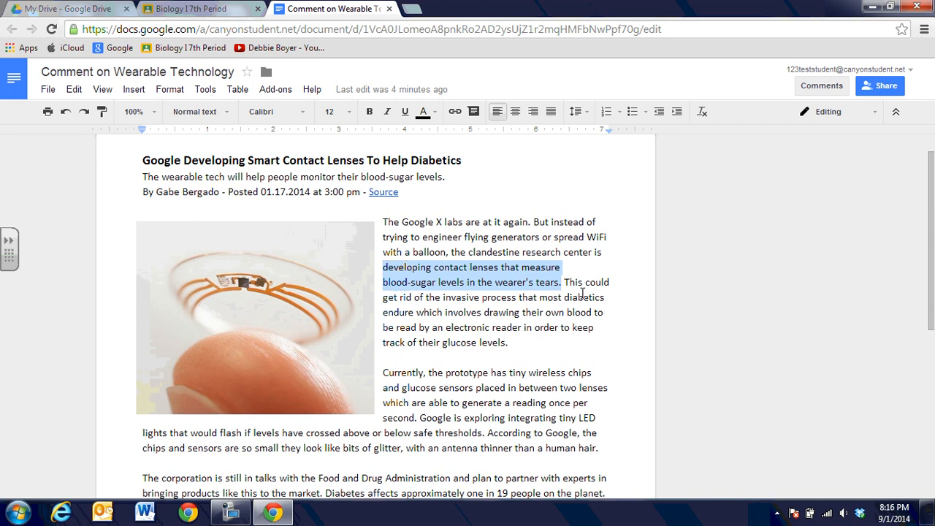
# Step: Post the comment 'I think this is a great way to monitor health issues!' on the selected passage via Insert > Comment
pyautogui.click(132, 94)
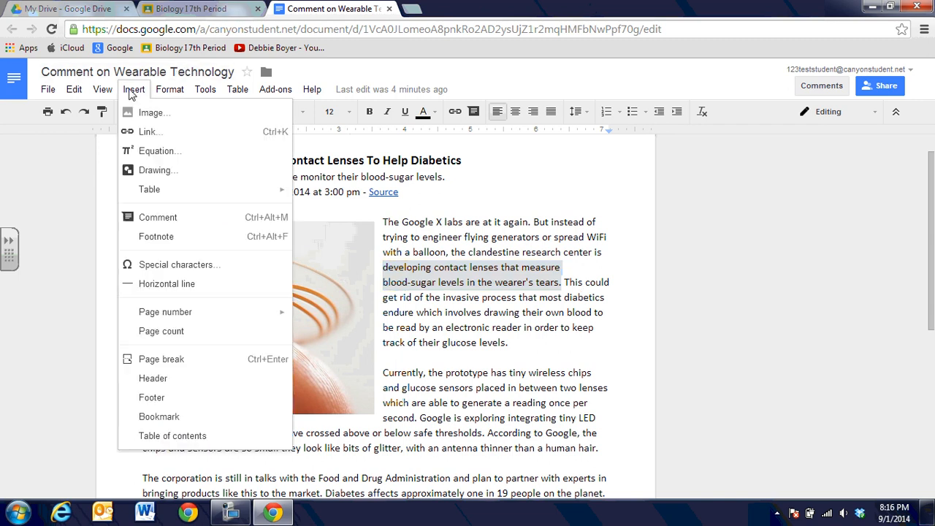
pyautogui.click(177, 220)
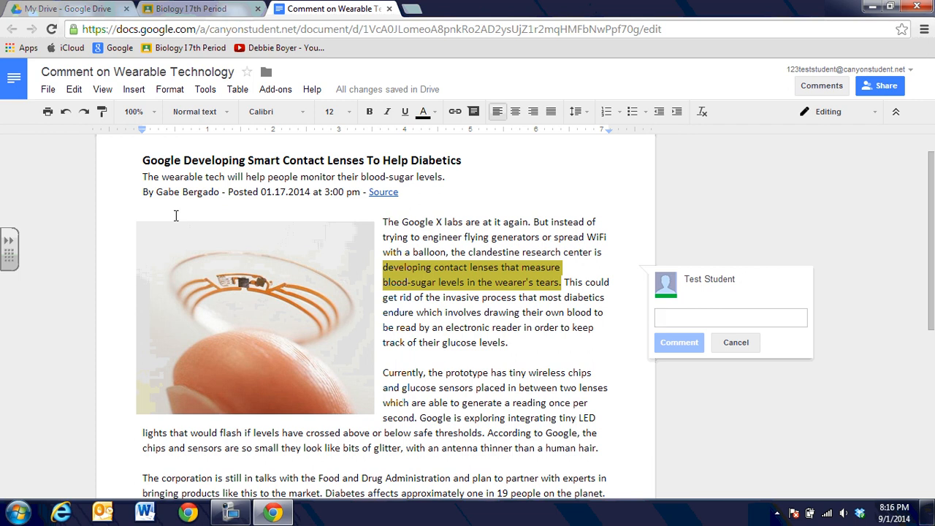
pyautogui.write('I think th')
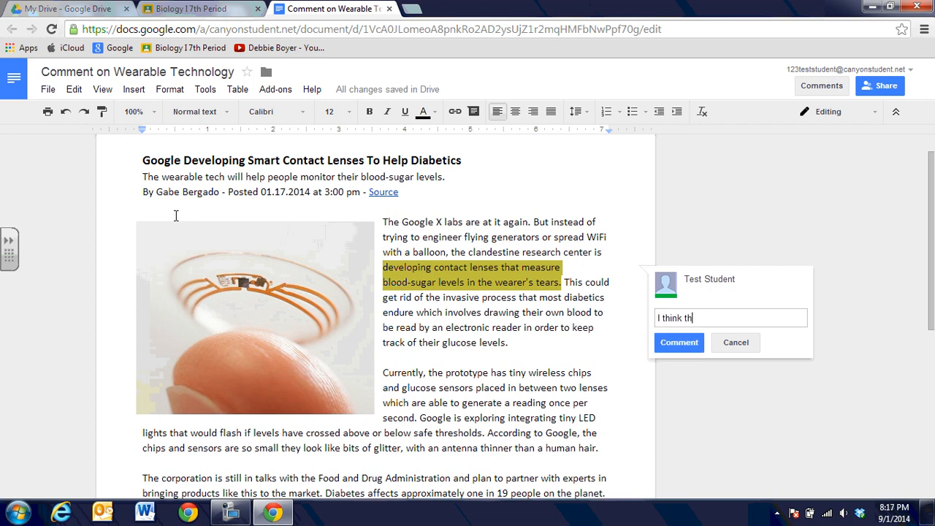
pyautogui.write('is is a gre')
pyautogui.write('at way to ')
pyautogui.write('monitor ')
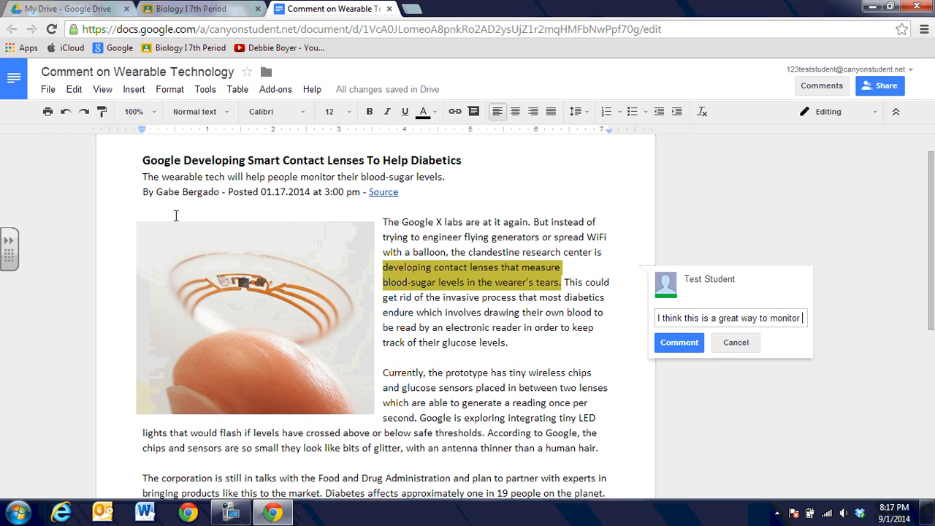
pyautogui.write('health')
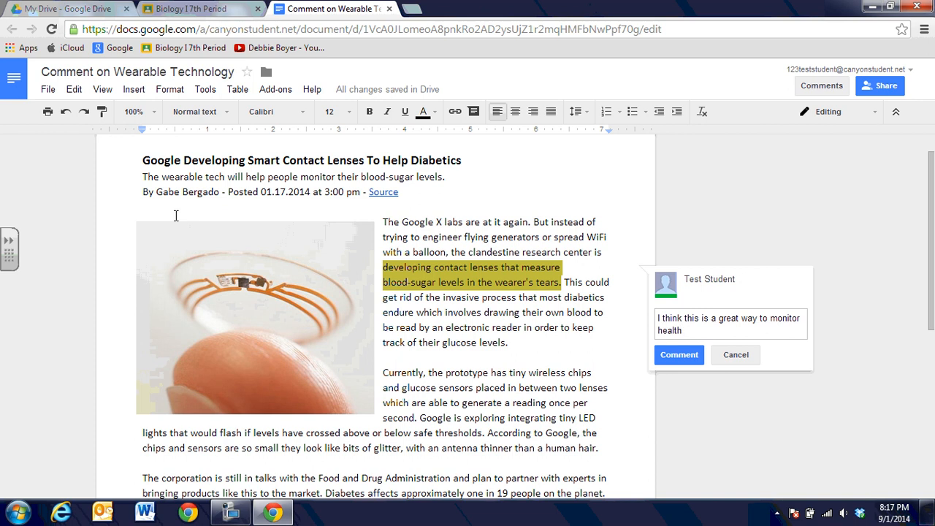
pyautogui.write(' issues!')
pyautogui.click(678, 354)
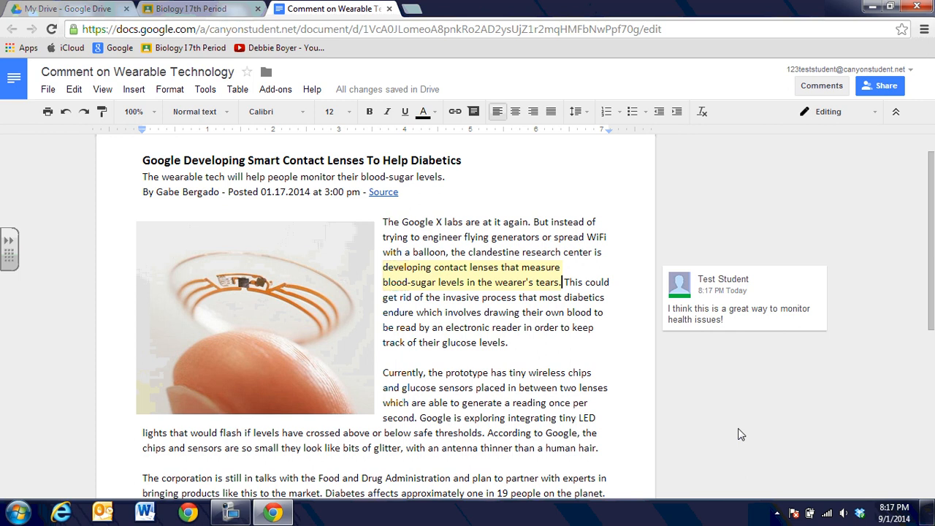
# Step: Focus the posted comment card to reveal its edit and delete options
pyautogui.click(803, 333)
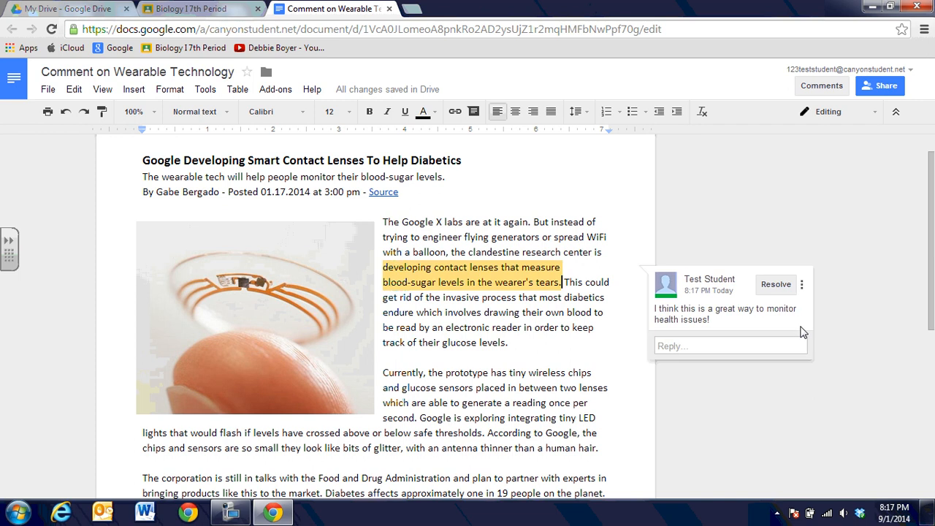
pyautogui.click(802, 284)
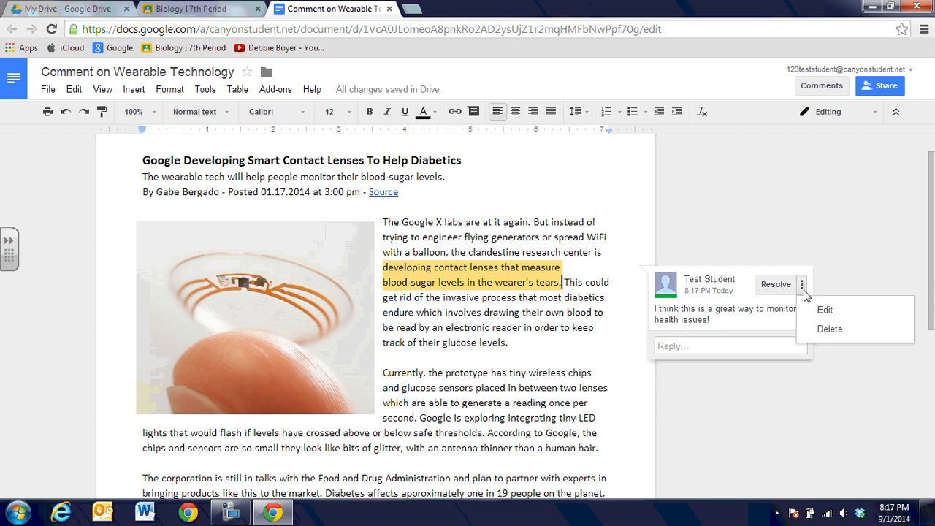
pyautogui.click(818, 309)
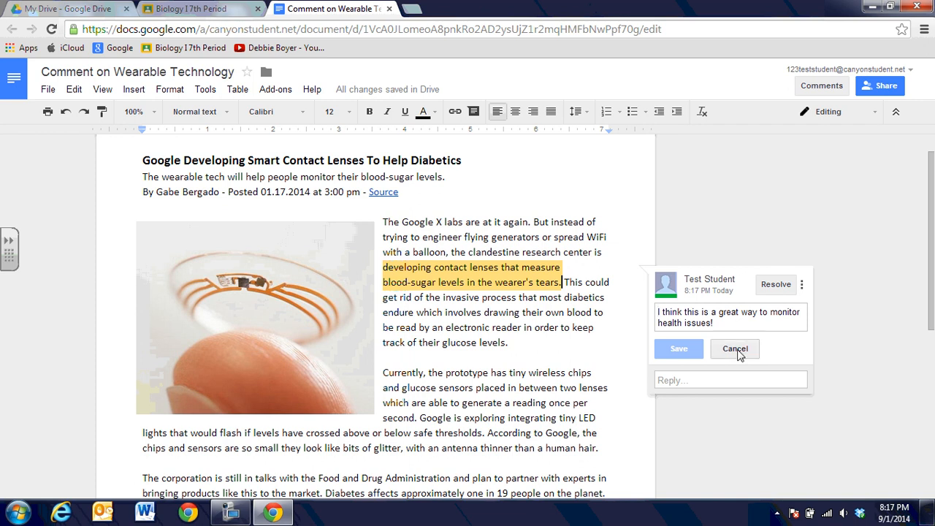
pyautogui.click(739, 348)
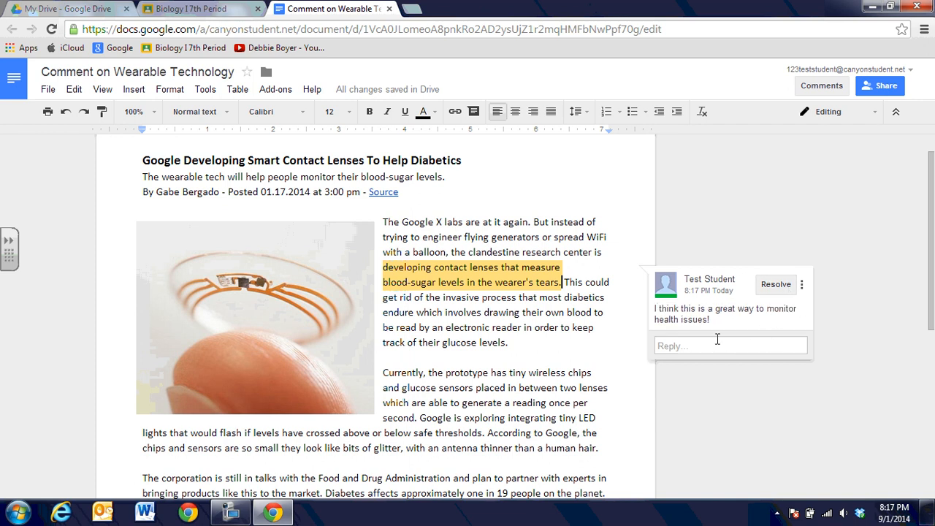